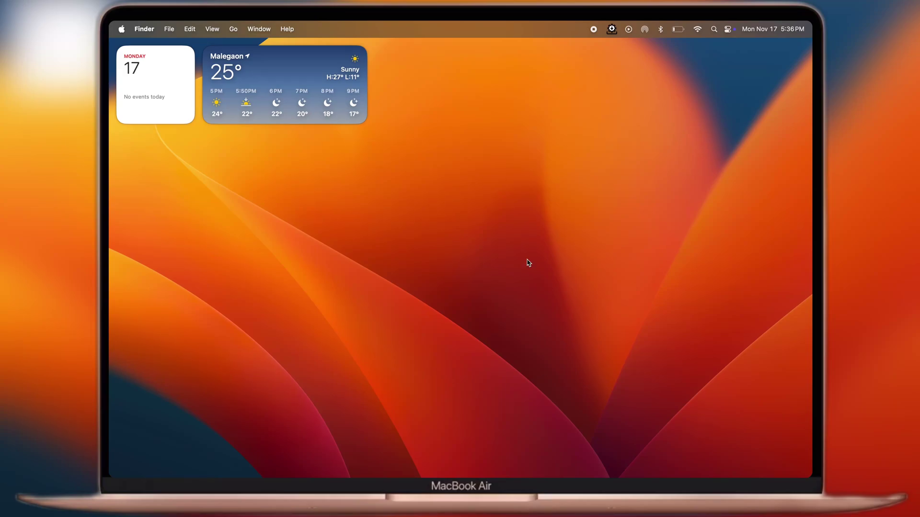
Step: Confirm Git version 2.51.2 with git -v in Terminal, then close the Terminal window
key("super+space")
type("terminal")
key("Return")
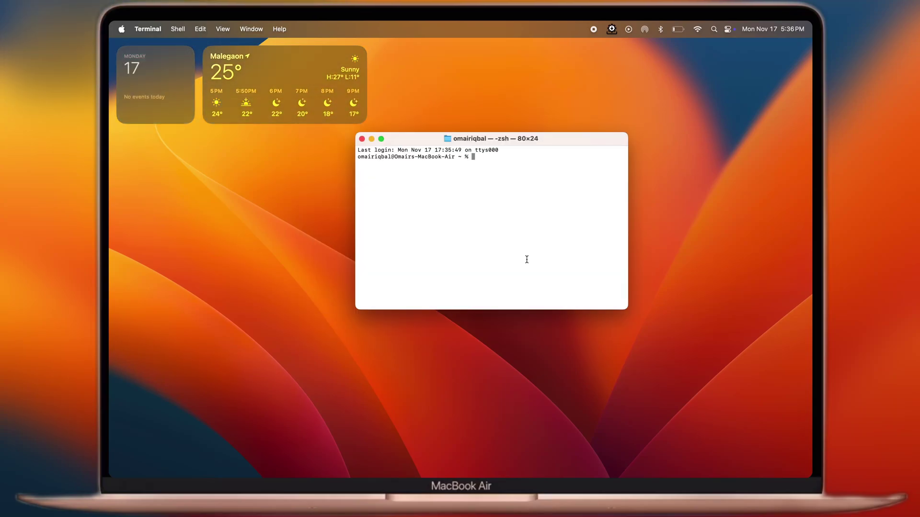
type("git -")
type("v")
key("Return")
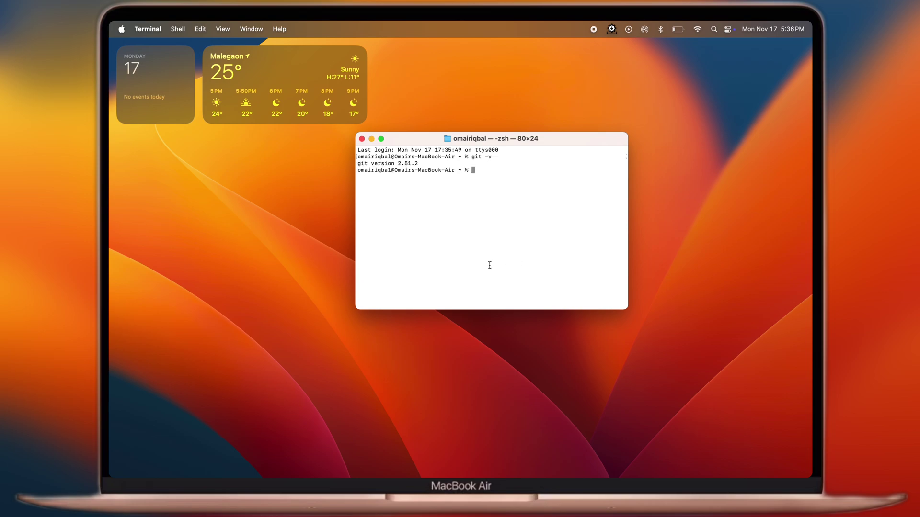
left_click_drag(420, 164, 362, 165)
left_click_drag(362, 164, 424, 166)
left_click(362, 138)
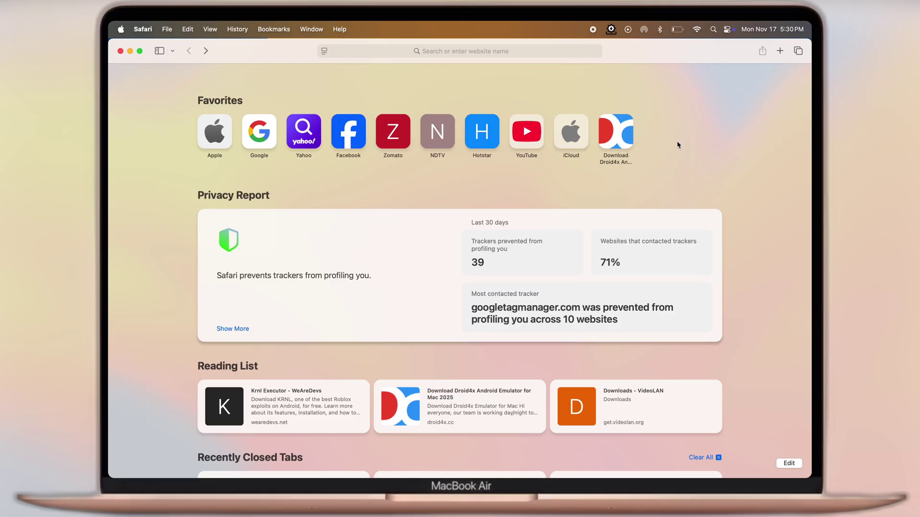
Step: Search the web for 'download git' and open the 'Git - Install for Windows' result
left_click(506, 51)
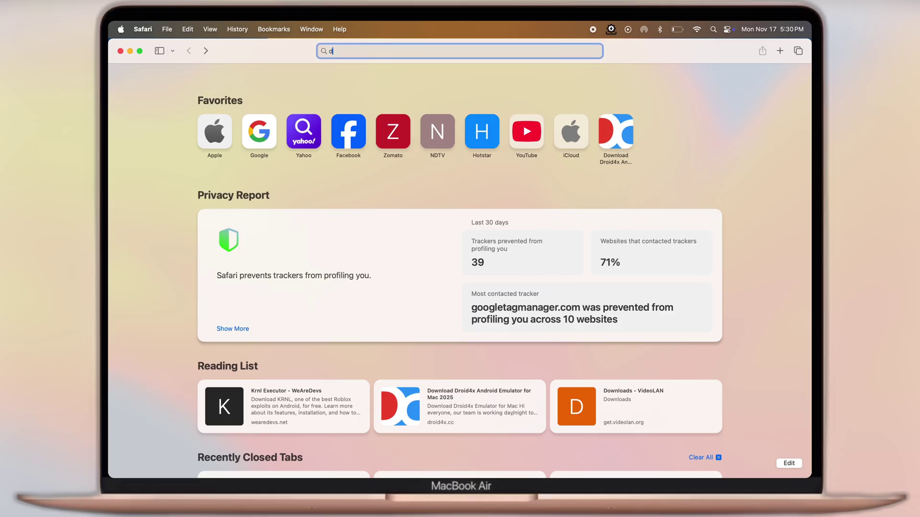
type("download git")
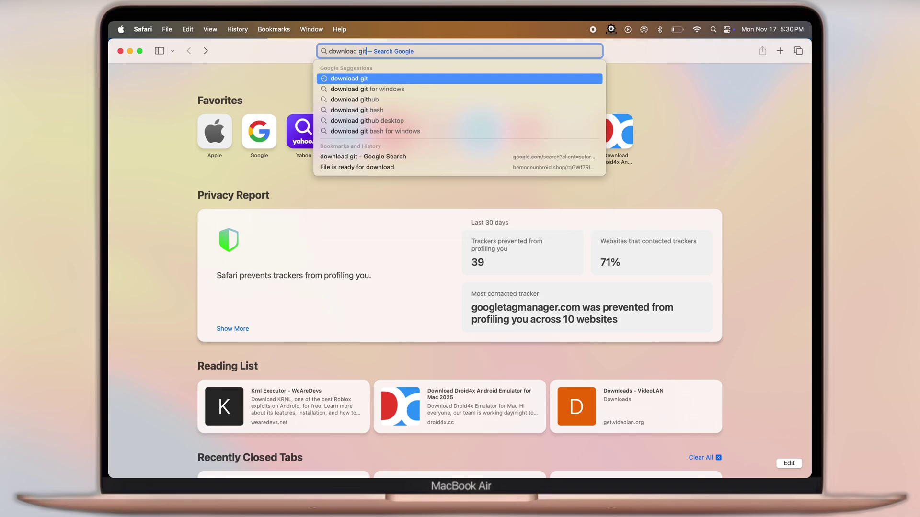
key("Return")
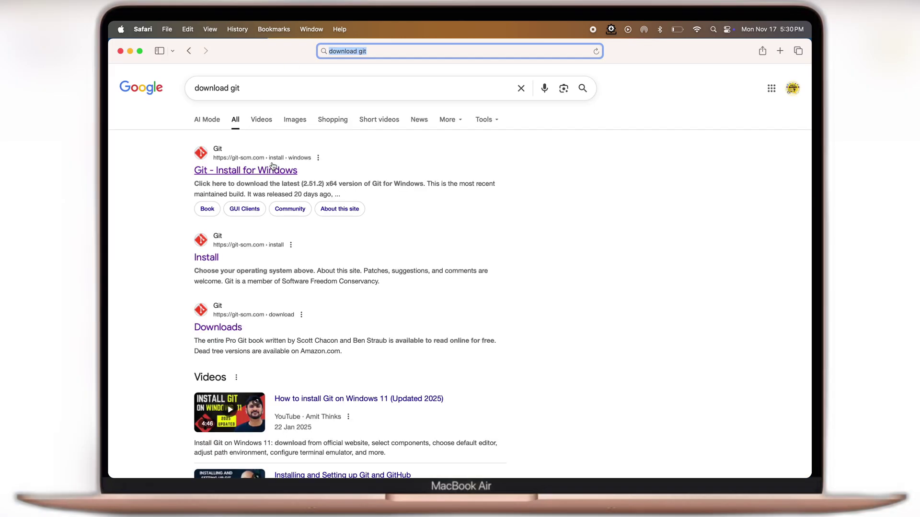
left_click(236, 172)
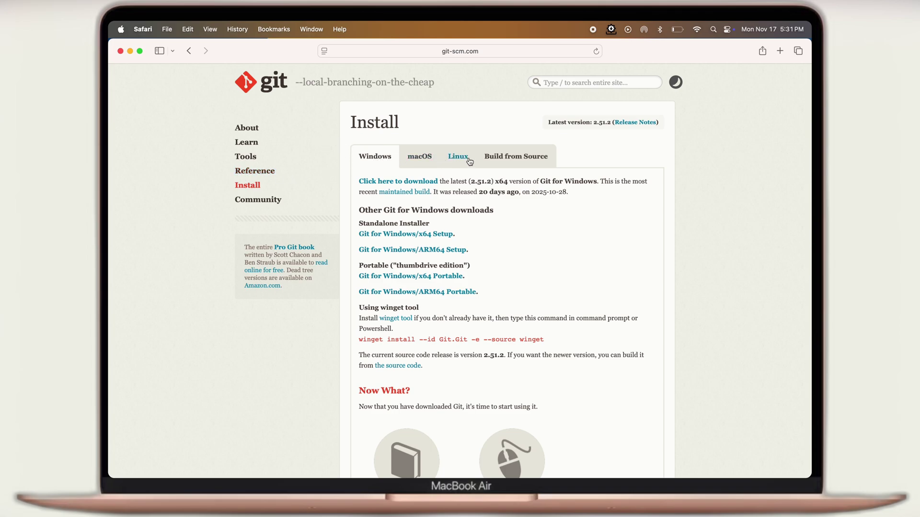
Step: Go from git-scm's macOS options to brew.sh and copy the Homebrew install command
left_click(421, 160)
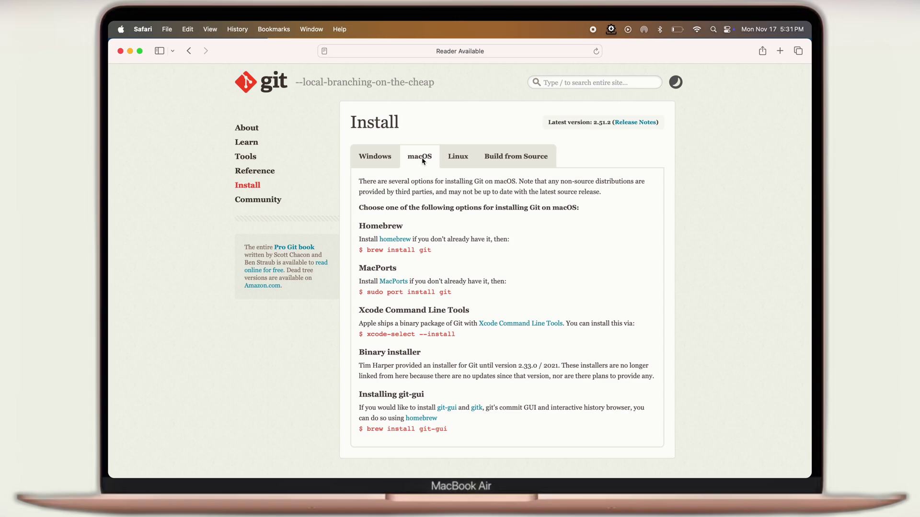
left_click(393, 239)
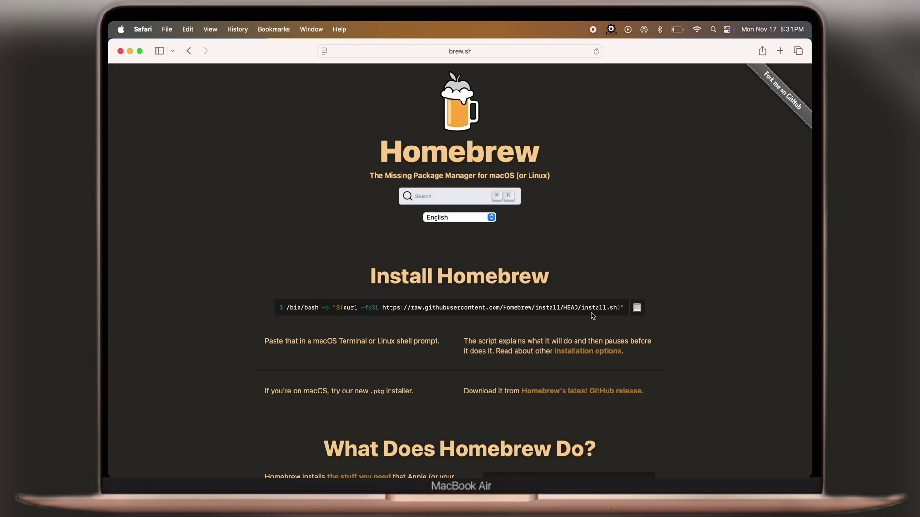
left_click(638, 310)
Step: Run the copied Homebrew install script in a new Terminal, entering the password and continuing
left_click(713, 30)
type("terminal")
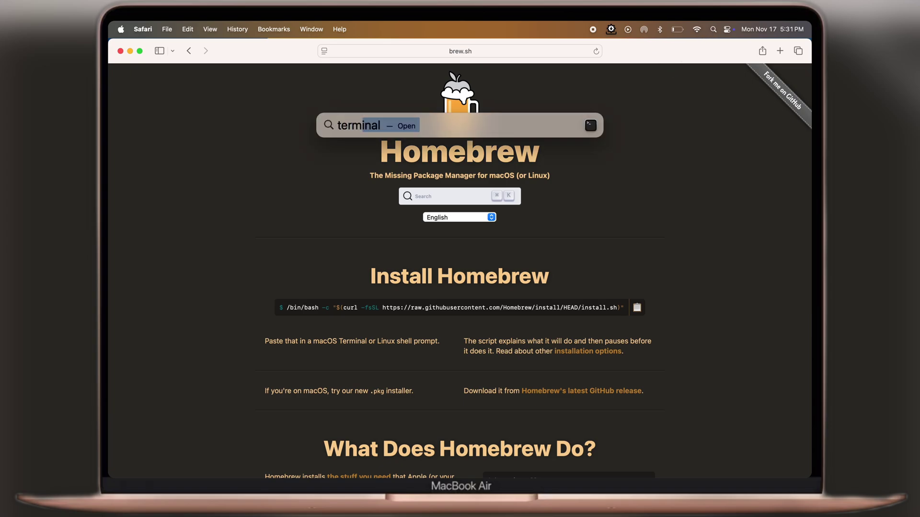
key("Return")
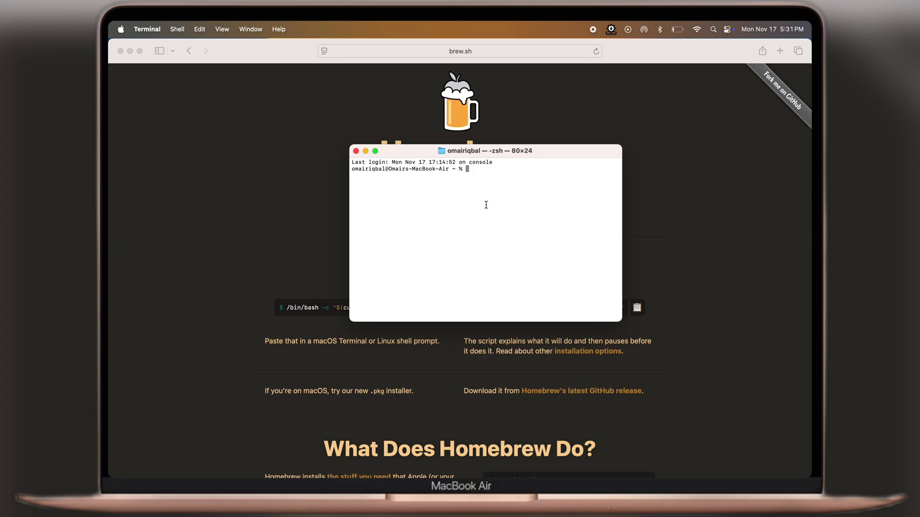
key("super+v")
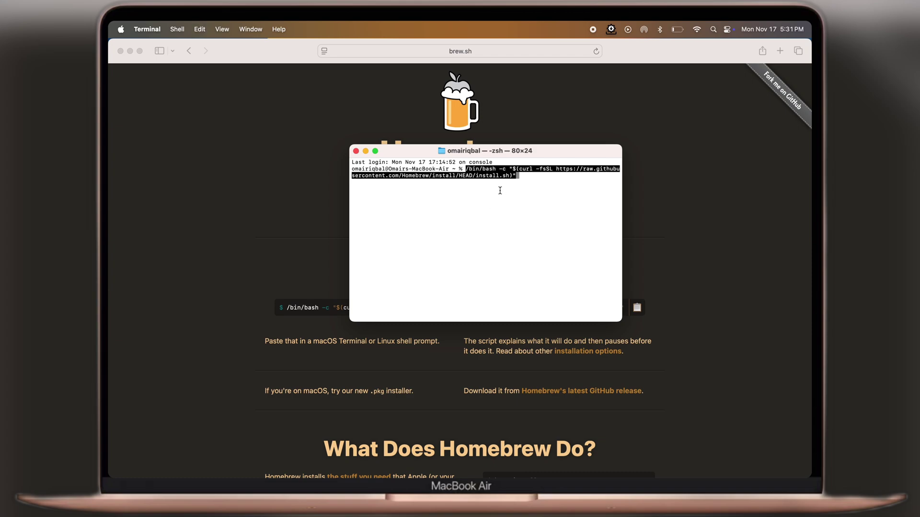
key("Return")
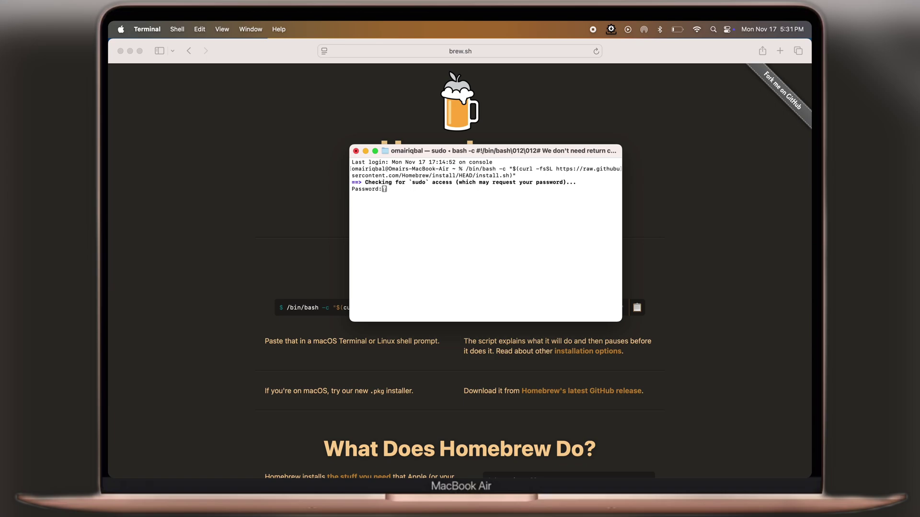
key("Return")
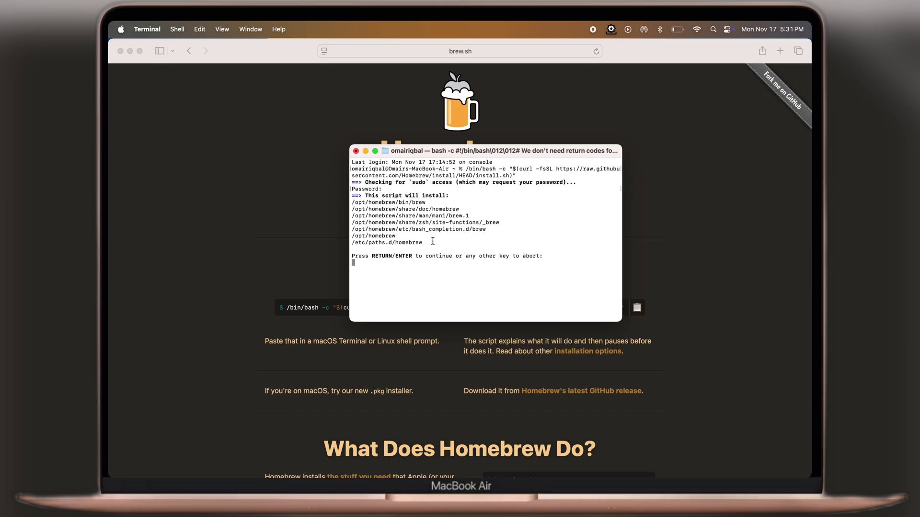
key("Return")
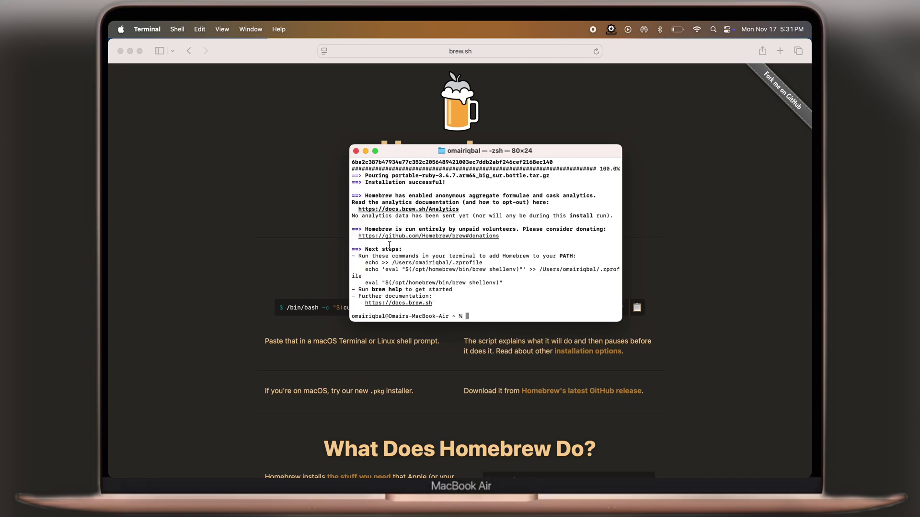
Step: Run the first next-step command, 'echo >> .zprofile', to append a blank line
left_click_drag(365, 262, 483, 262)
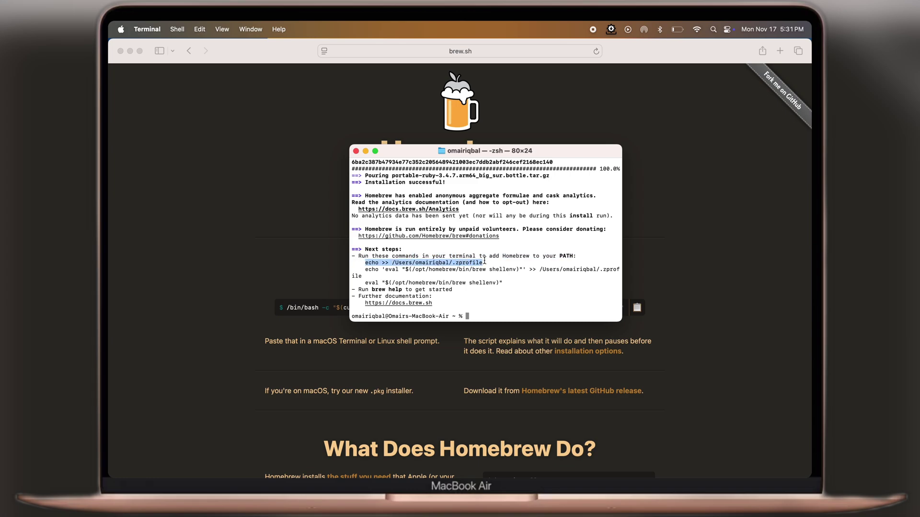
key("super+c")
left_click(479, 315)
key("super+v")
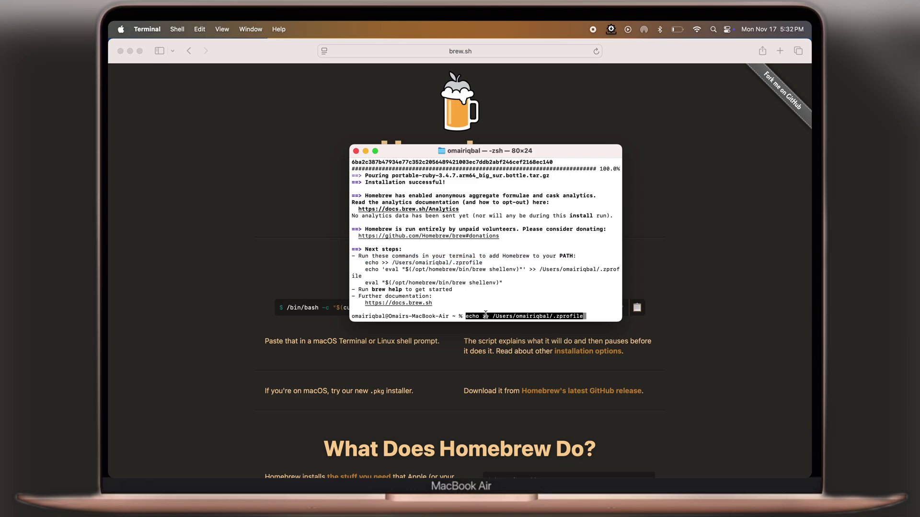
key("Return")
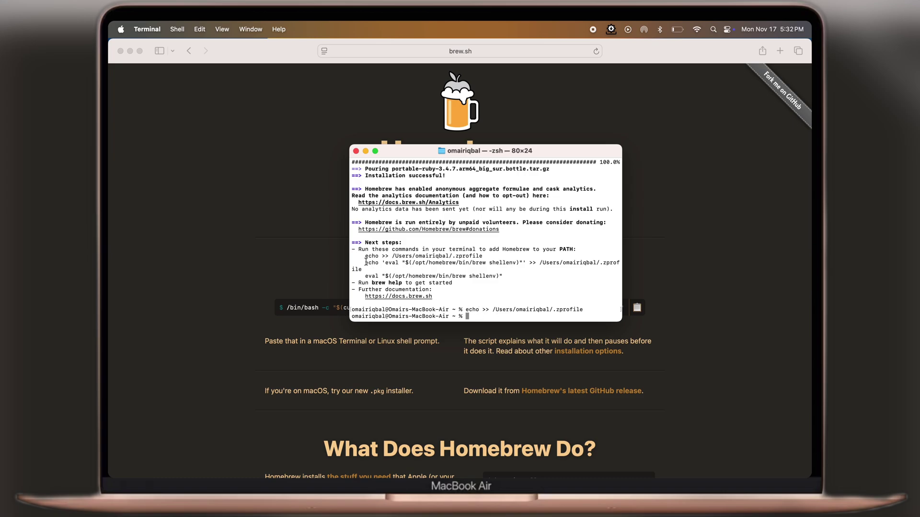
Step: Append the 'eval brew shellenv' line to .zprofile
left_click_drag(364, 262, 361, 269)
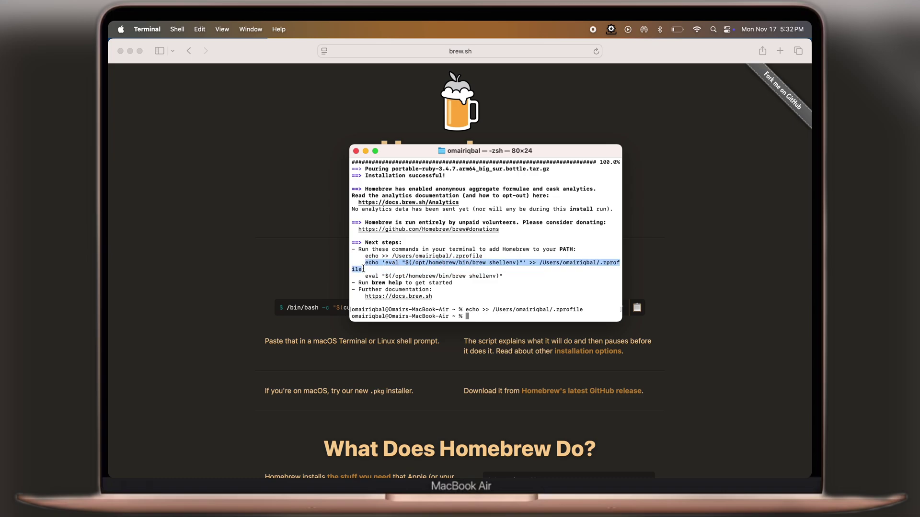
left_click(475, 315)
key("super+v")
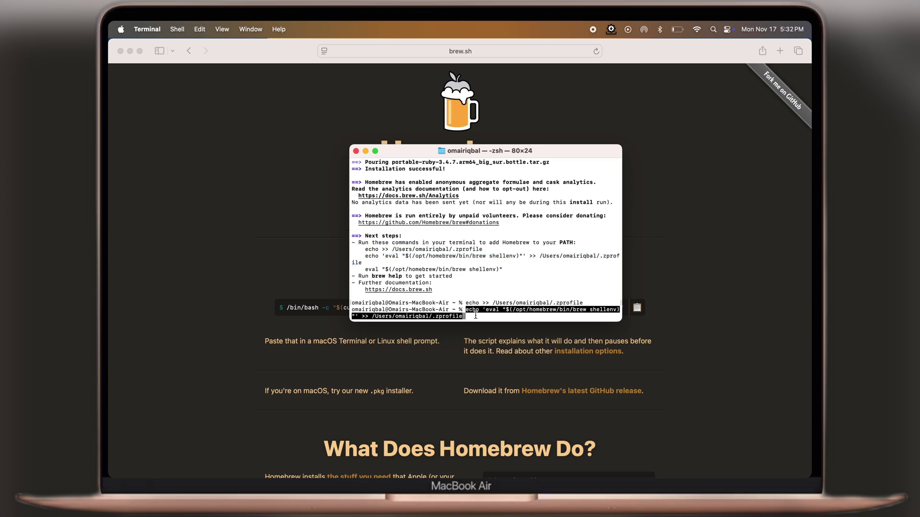
key("Return")
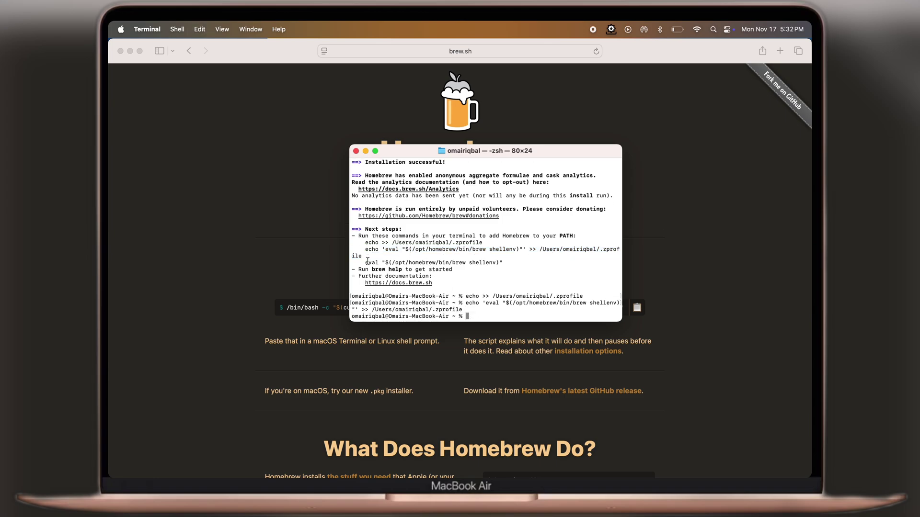
Step: Run 'eval brew shellenv' to load Homebrew into the current shell
left_click_drag(366, 263, 509, 262)
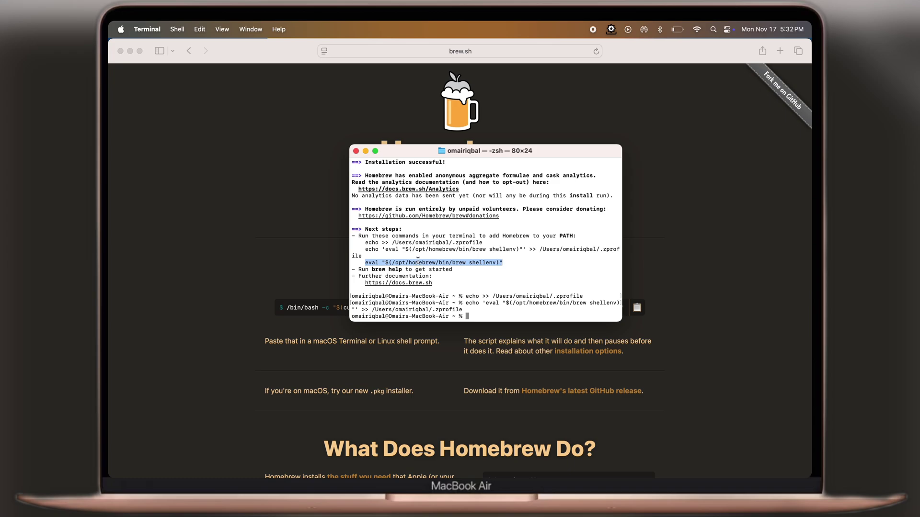
left_click(477, 310)
key("super+v")
key("Return")
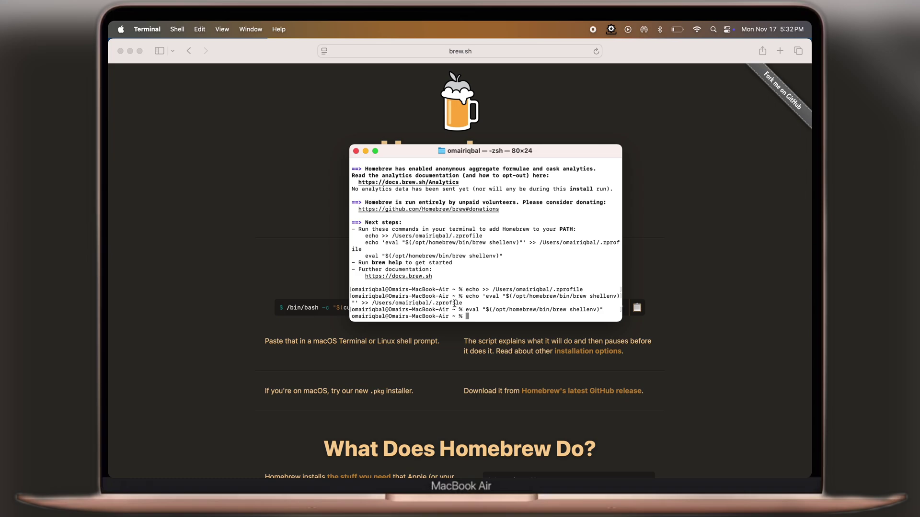
type("brew ")
type("help")
Step: Verify Homebrew with brew help, then select 'brew install git' on the git-scm page
key("Return")
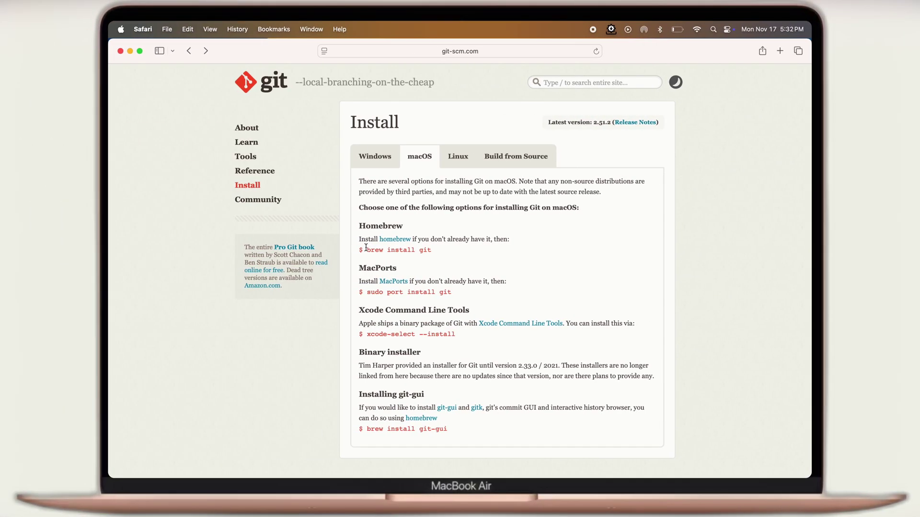
left_click_drag(366, 248, 430, 251)
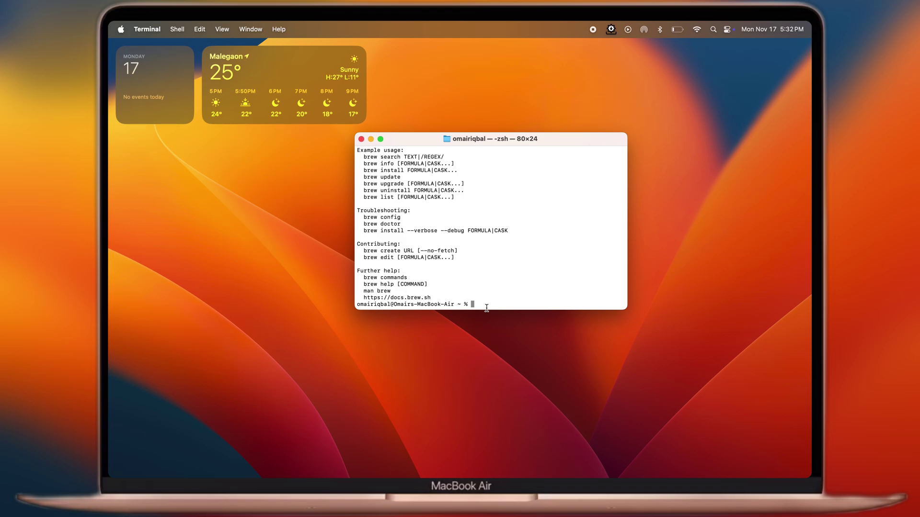
Step: Run 'brew install git' in Terminal to install Git 2.51.2 and its dependencies
key("super+v")
key("Return")
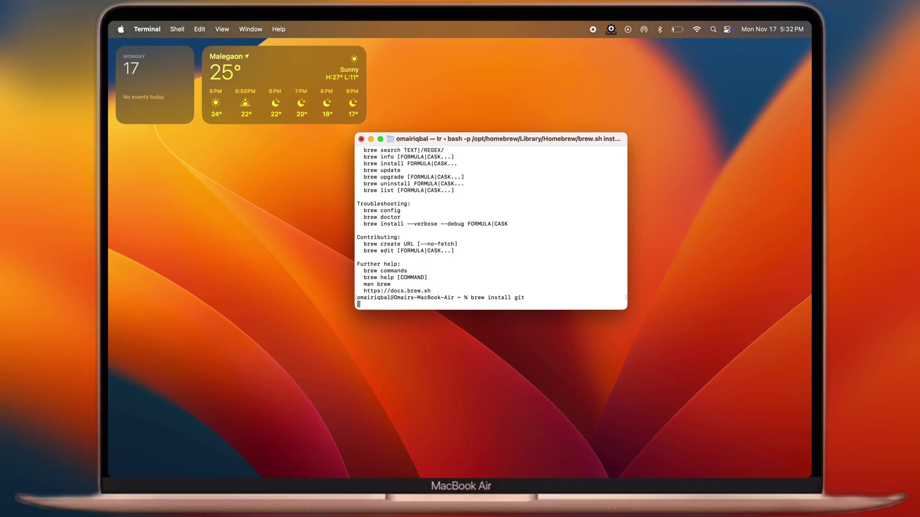